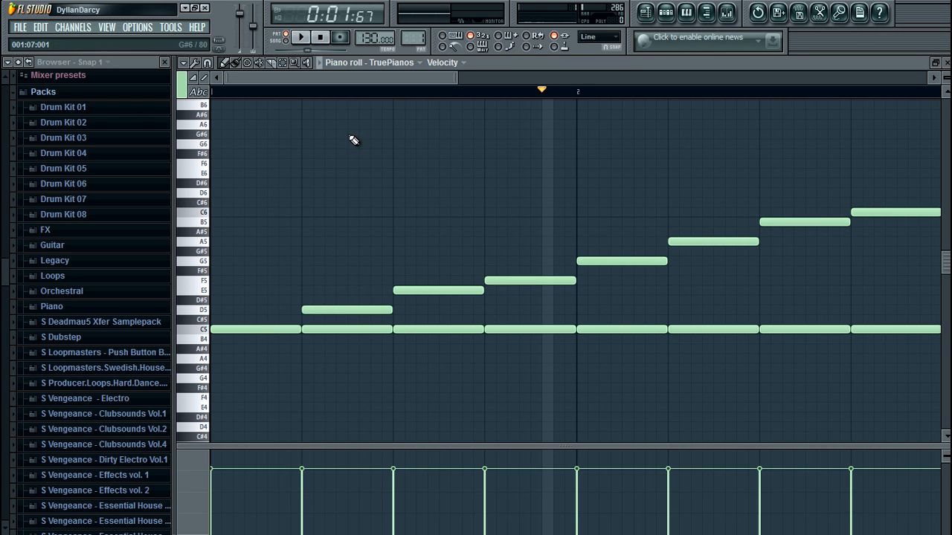
# - Preview the C5 and D5 keys on the piano roll keyboard, and move the playhead over the second interval
pyautogui.click(201, 329)
pyautogui.click(203, 311)
pyautogui.moveTo(316, 93); pyautogui.dragTo(348, 102)
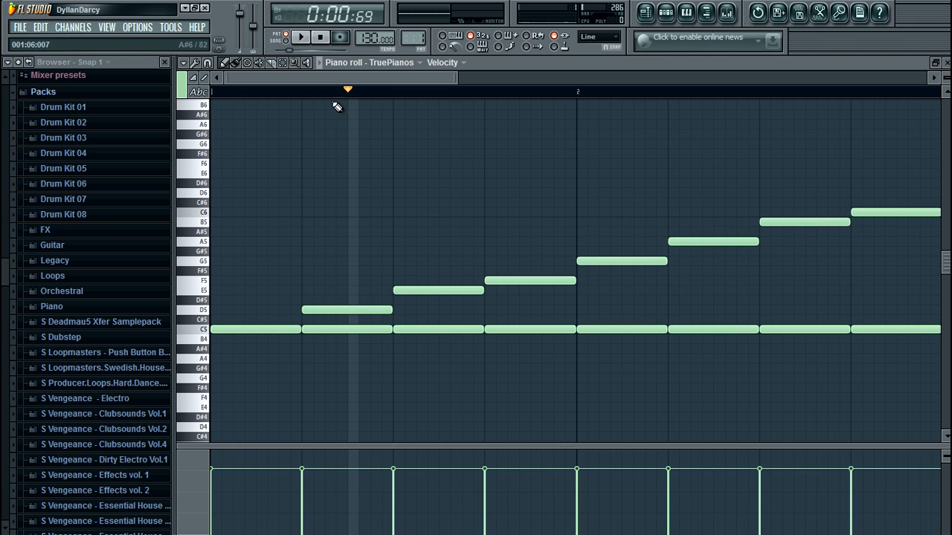
# - Clear the time selection on the seventh interval, then play the pattern from its beginning and stop
pyautogui.moveTo(306, 93); pyautogui.dragTo(850, 102)
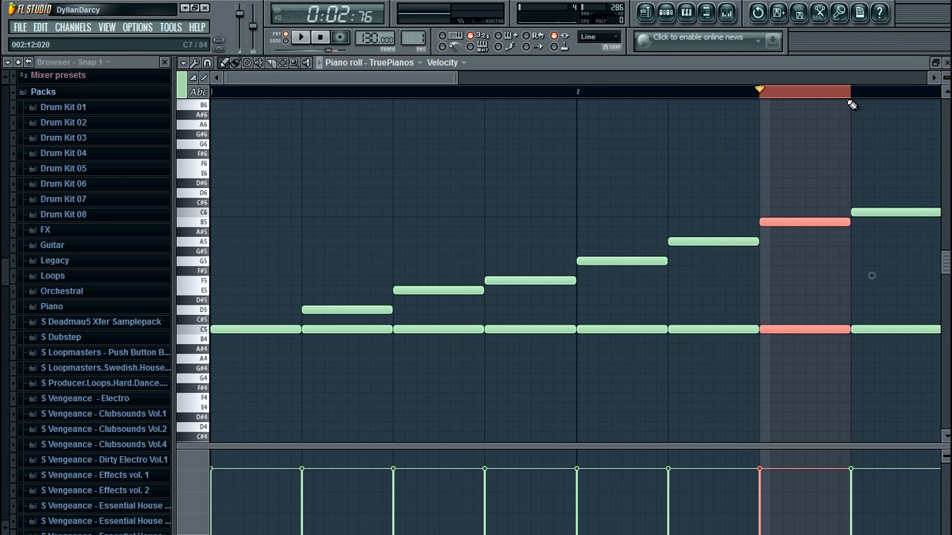
pyautogui.click(804, 99)
pyautogui.click(223, 95)
pyautogui.click(300, 38)
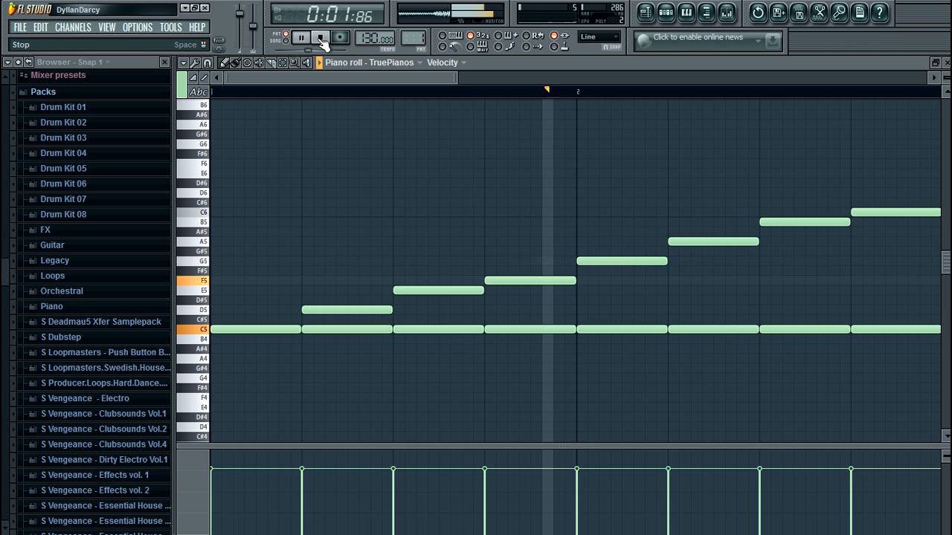
pyautogui.click(322, 38)
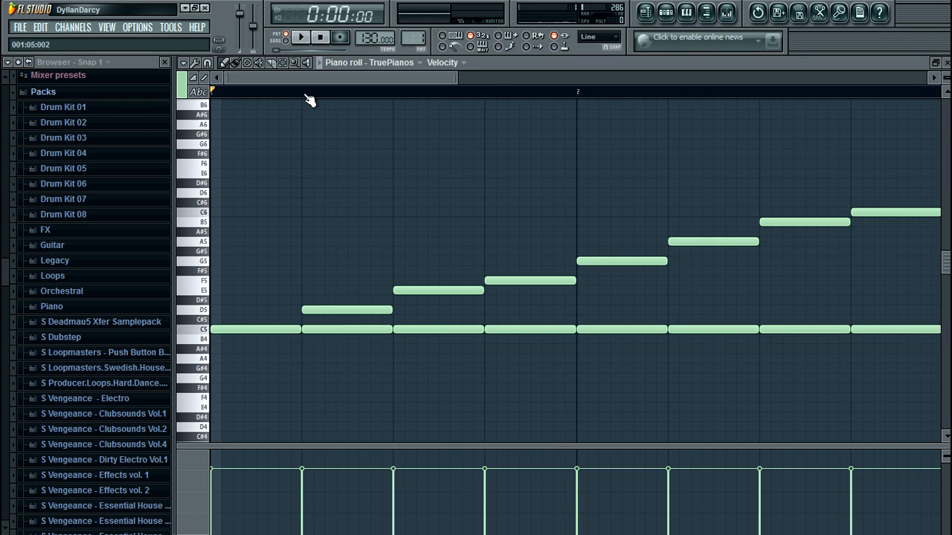
# - Play the C5–D5 interval from its start and stop playback
pyautogui.moveTo(308, 97)
pyautogui.mouseDown()
pyautogui.moveTo(383, 99)
pyautogui.moveTo(303, 99)
pyautogui.mouseUp()
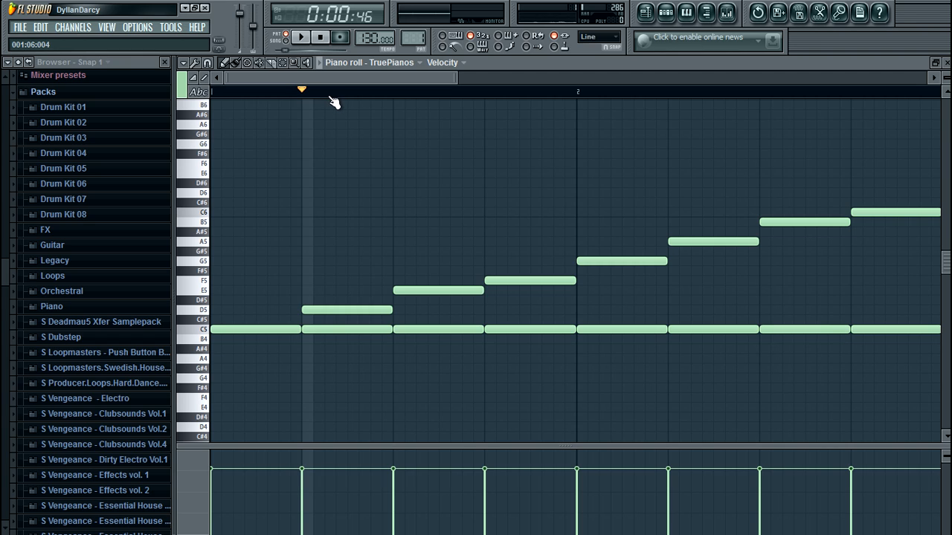
pyautogui.click(300, 37)
pyautogui.click(320, 37)
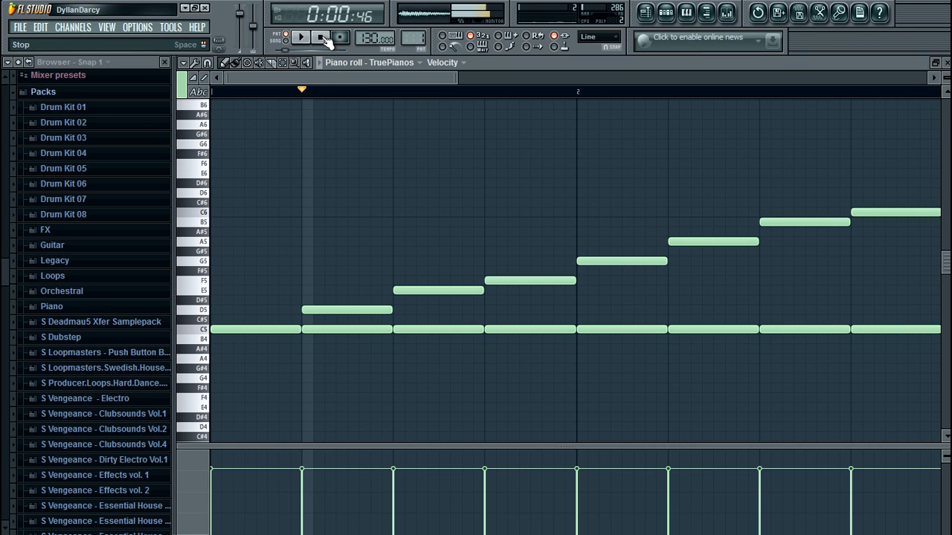
# - Play the pattern from the C5–B5 interval, stop, and preview the C5 and B5 keys individually
pyautogui.click(761, 93)
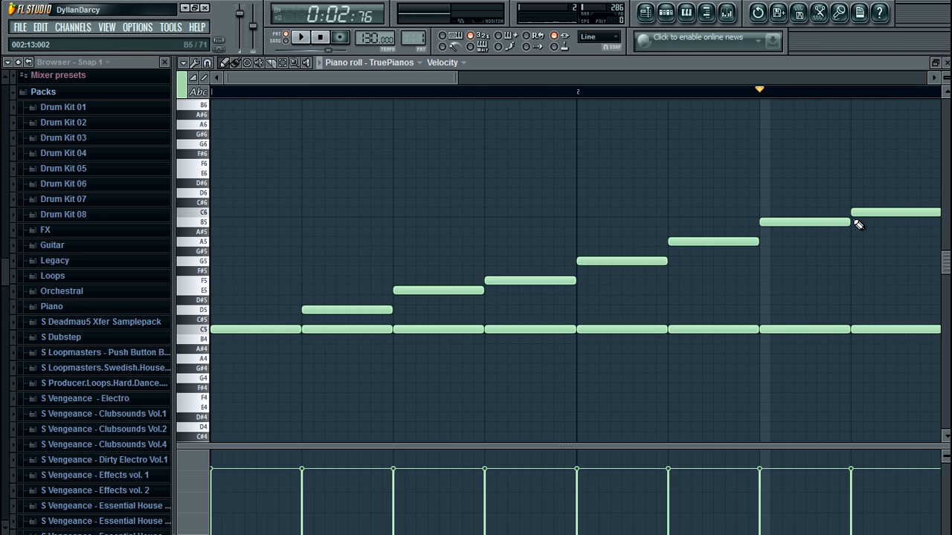
pyautogui.press('space')
pyautogui.press('space')
pyautogui.click(197, 330)
pyautogui.click(207, 226)
# - Select the time range from the C5–E5 through the C5–A5 interval, play it, stop, and clear the selection
pyautogui.click(396, 93)
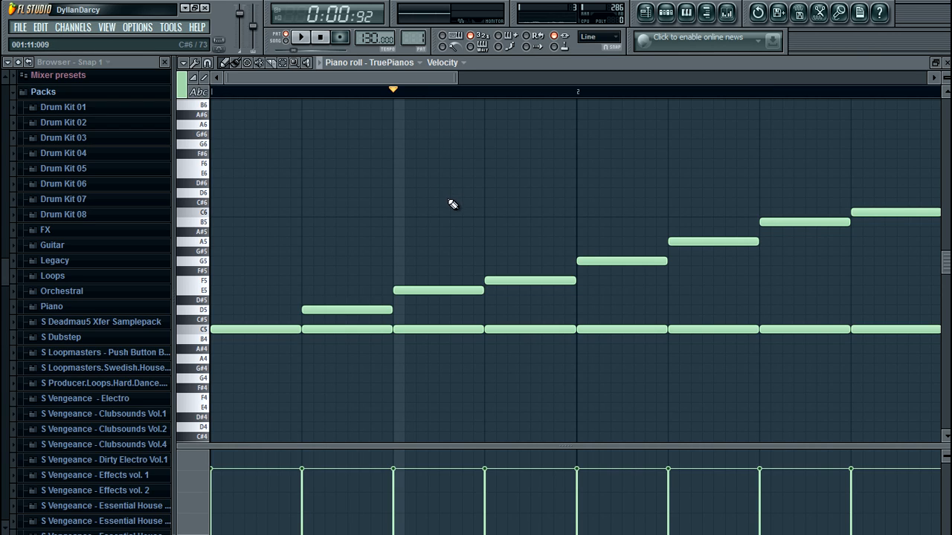
pyautogui.moveTo(415, 95)
pyautogui.mouseDown()
pyautogui.moveTo(802, 99)
pyautogui.moveTo(402, 104)
pyautogui.mouseUp()
pyautogui.click(312, 101)
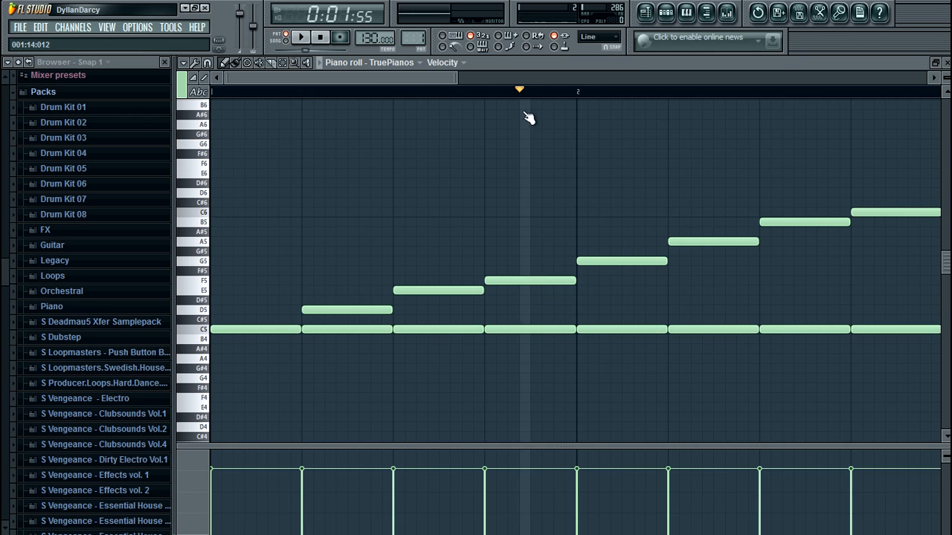
pyautogui.moveTo(616, 117)
pyautogui.mouseDown()
pyautogui.moveTo(667, 112)
pyautogui.moveTo(459, 118)
pyautogui.mouseUp()
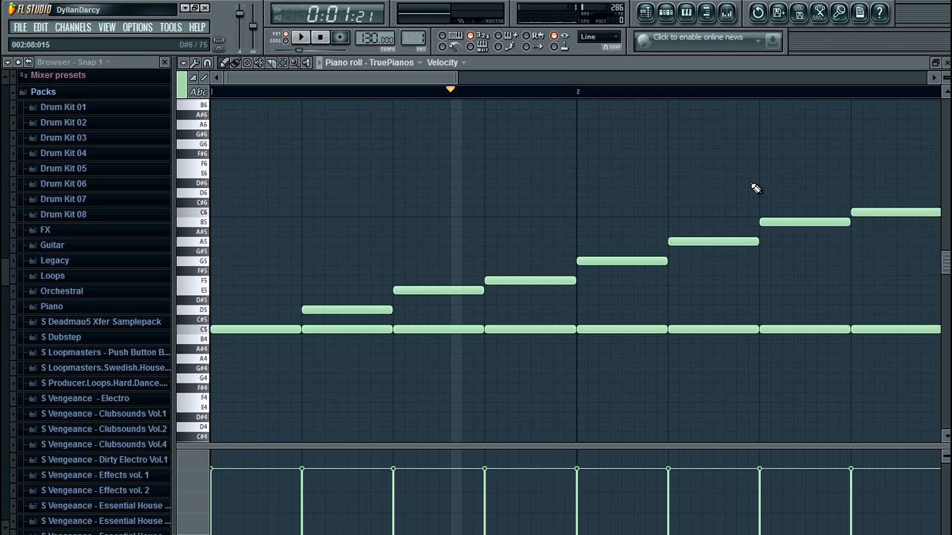
pyautogui.moveTo(399, 95); pyautogui.dragTo(759, 106)
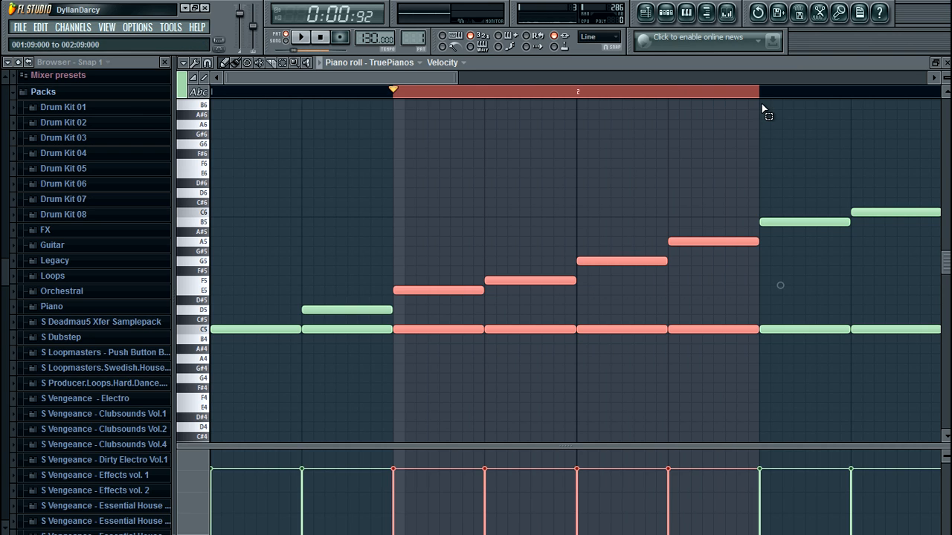
pyautogui.press('space')
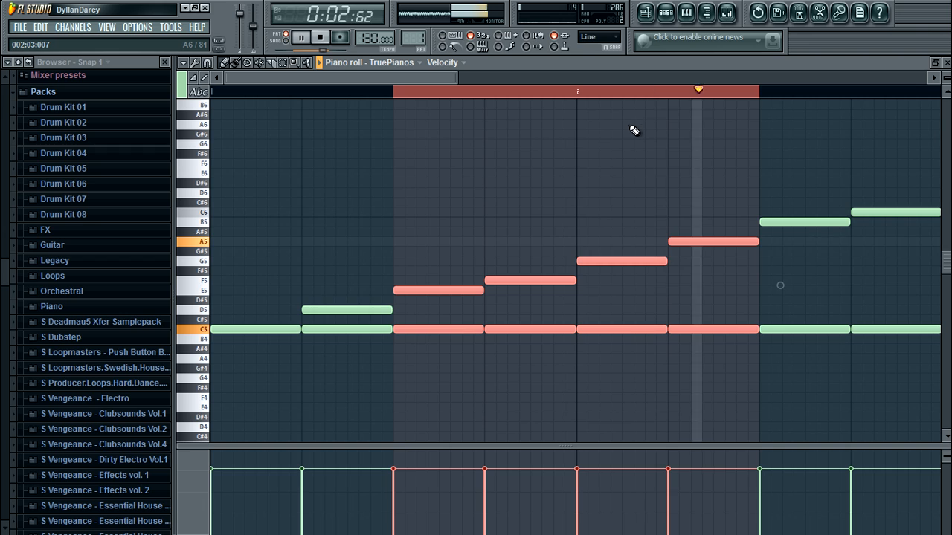
pyautogui.press('space')
pyautogui.click(421, 98)
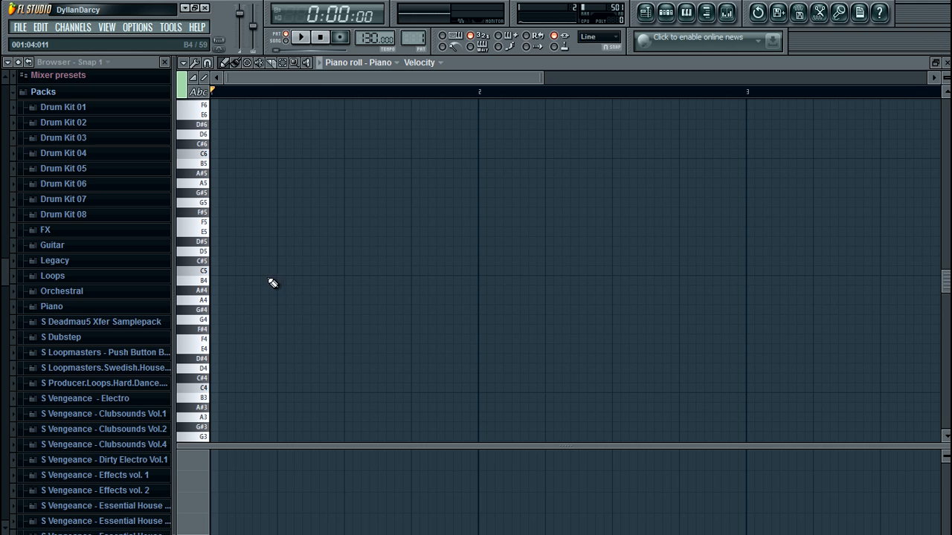
# - Draw a C major triad with notes C5, E5 and G5 at the start of bar 1 and play it back
pyautogui.click(217, 276)
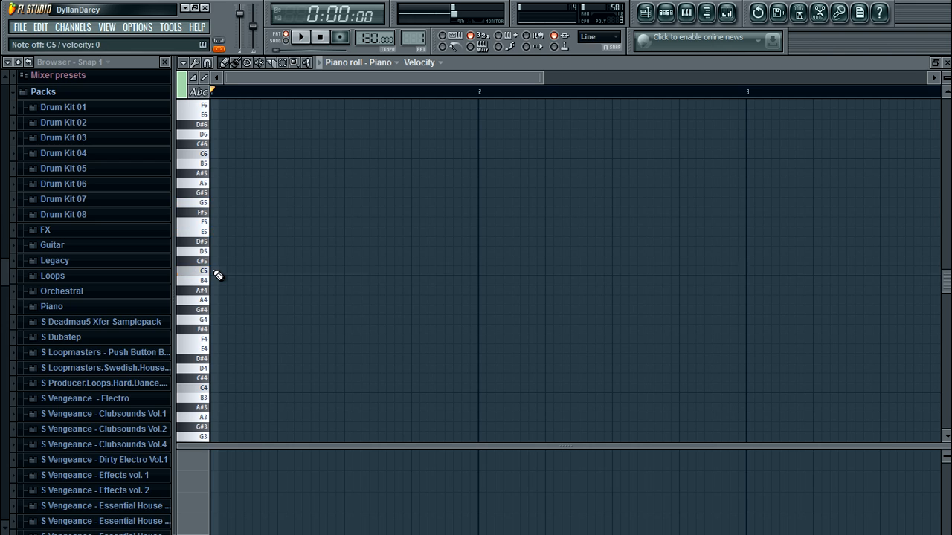
pyautogui.click(216, 231)
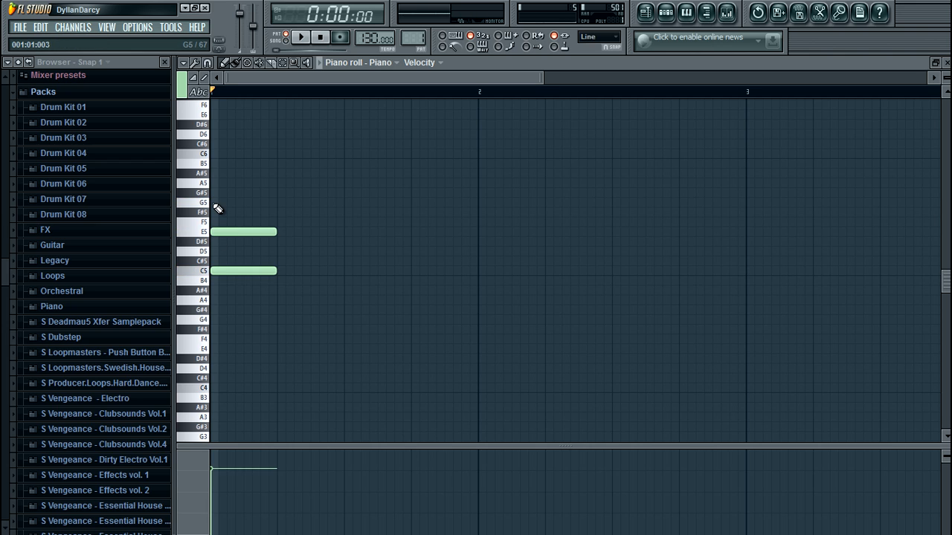
pyautogui.click(216, 202)
pyautogui.click(302, 37)
pyautogui.click(323, 37)
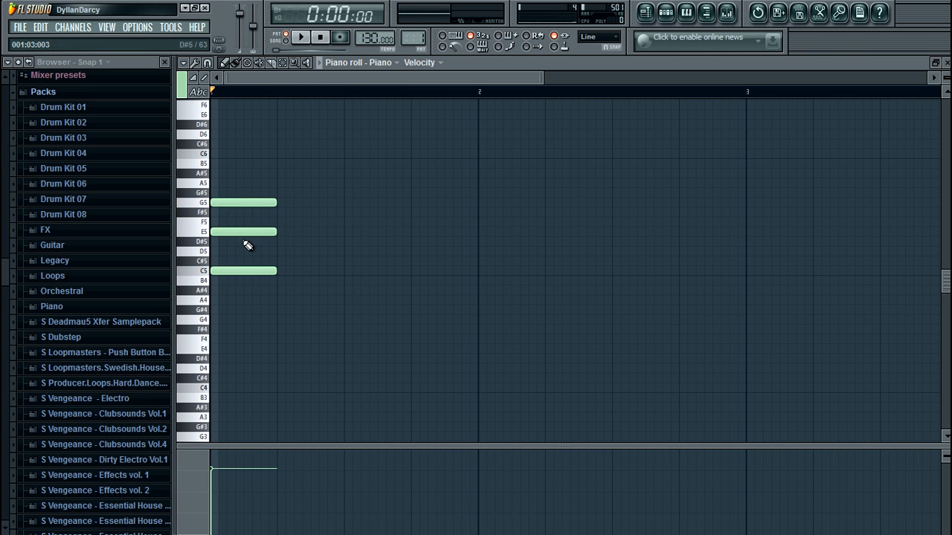
# - Draw a C minor triad with notes C5, D#5 and G5 on the third beat of bar 1
pyautogui.click(200, 271)
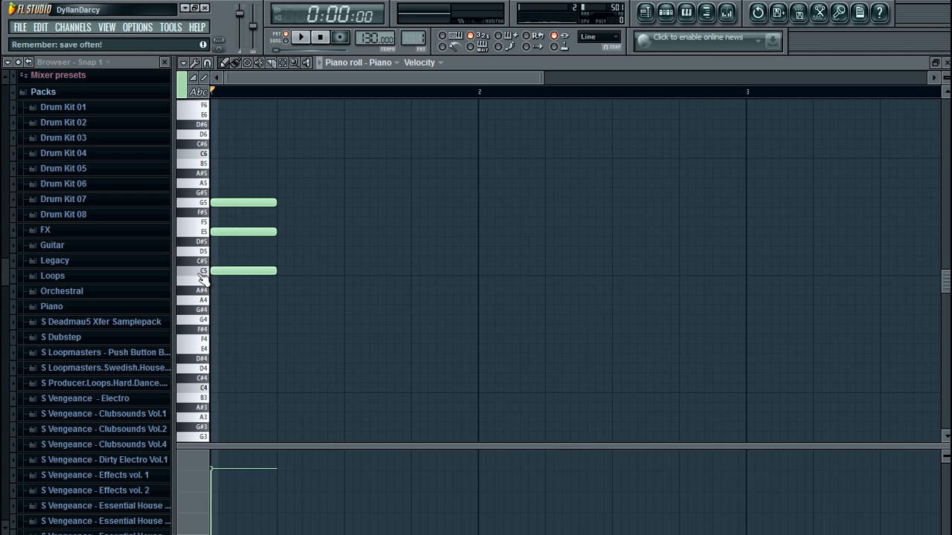
pyautogui.click(349, 274)
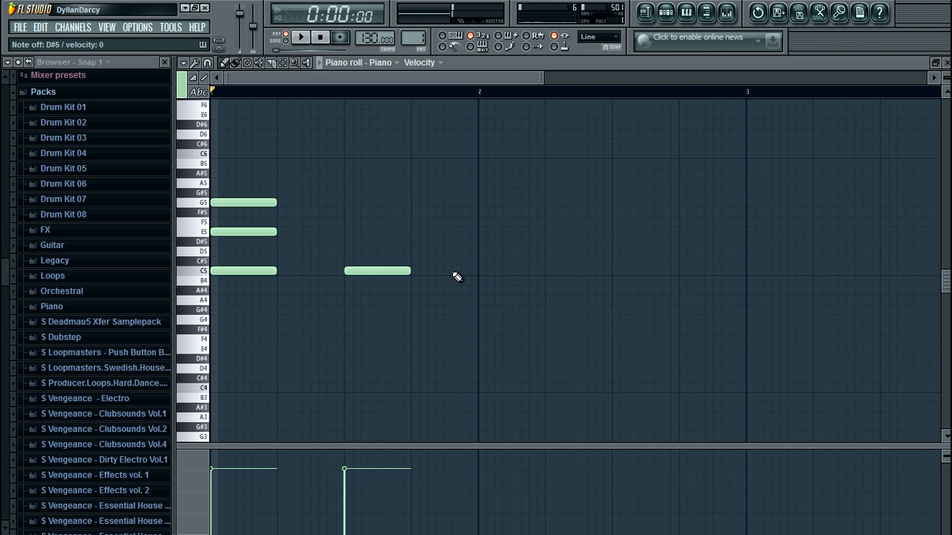
pyautogui.click(348, 242)
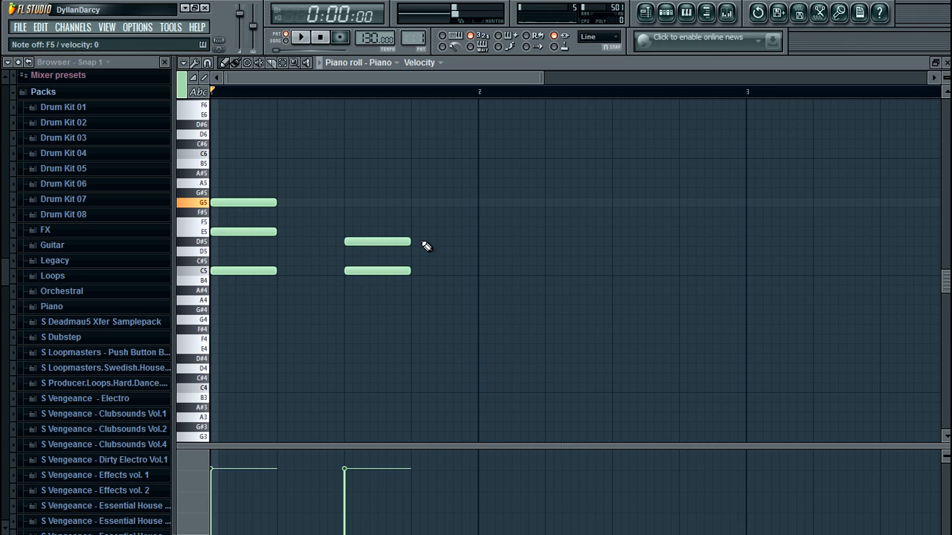
pyautogui.click(347, 203)
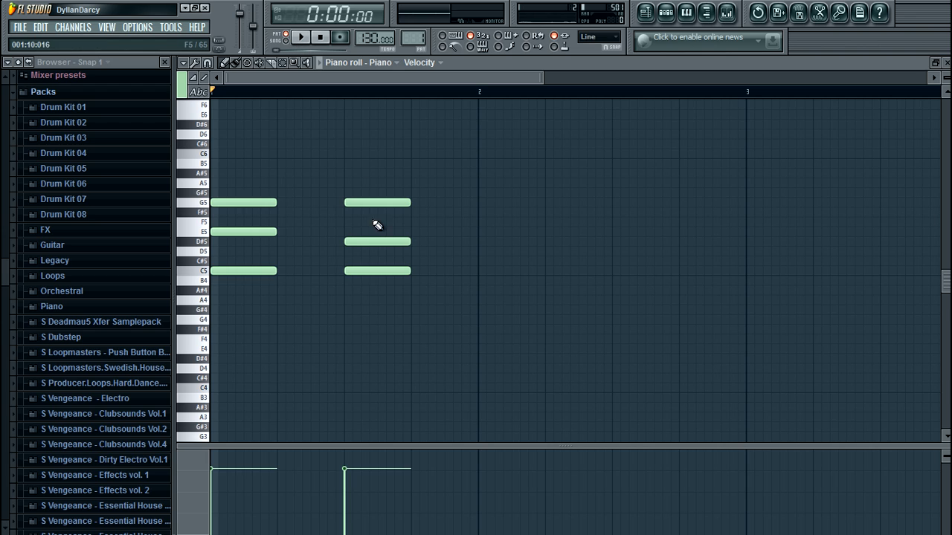
# - Raise the second chord's middle note to E5 for comparison, return it to D#5, and play both chords
pyautogui.click(201, 273)
pyautogui.moveTo(351, 241); pyautogui.dragTo(351, 232)
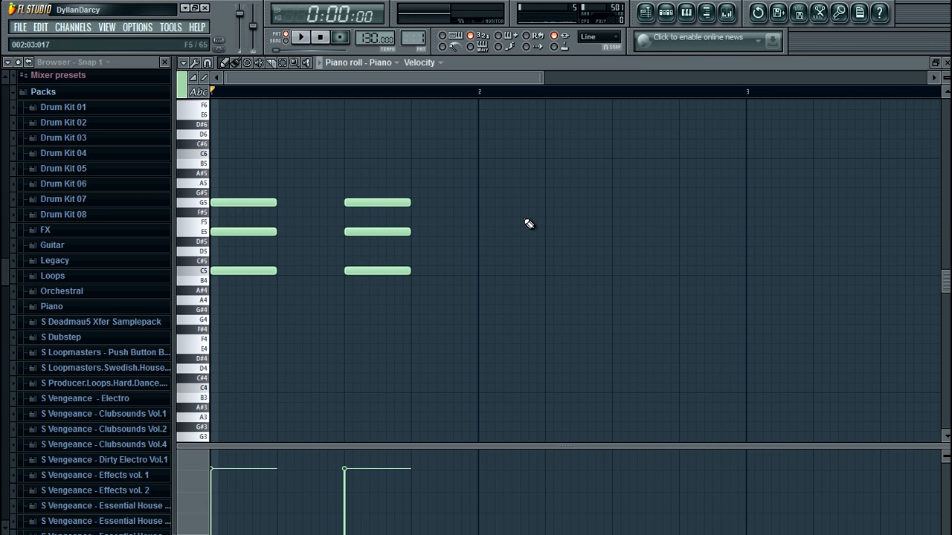
pyautogui.moveTo(378, 232); pyautogui.dragTo(380, 242)
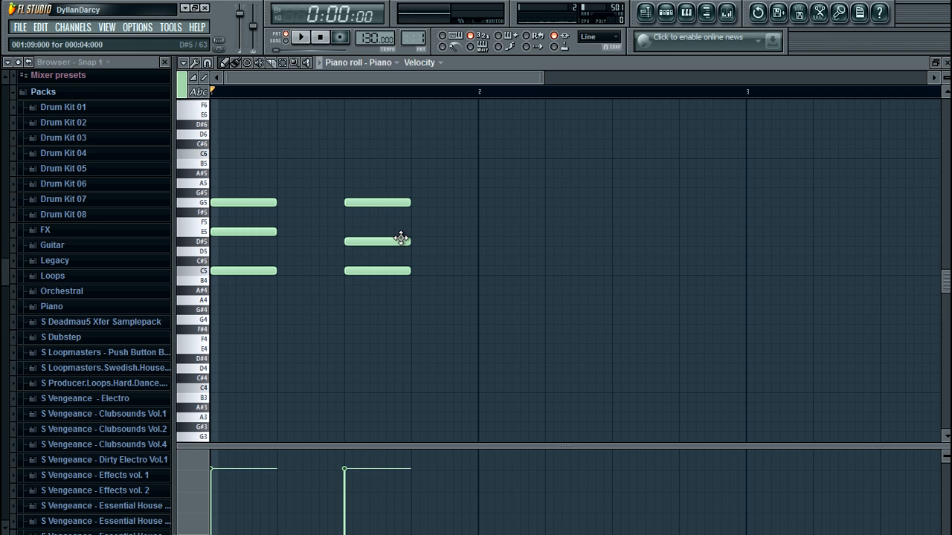
pyautogui.press('space')
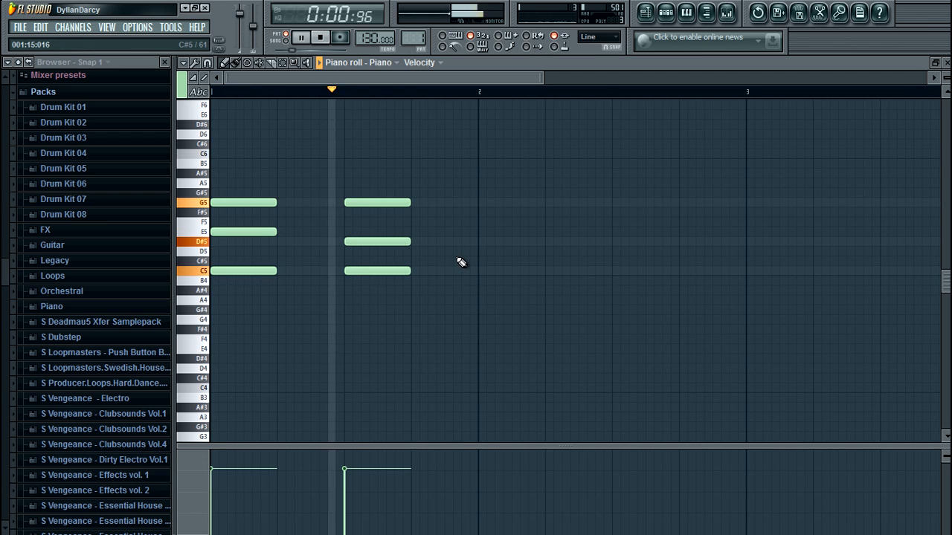
pyautogui.press('space')
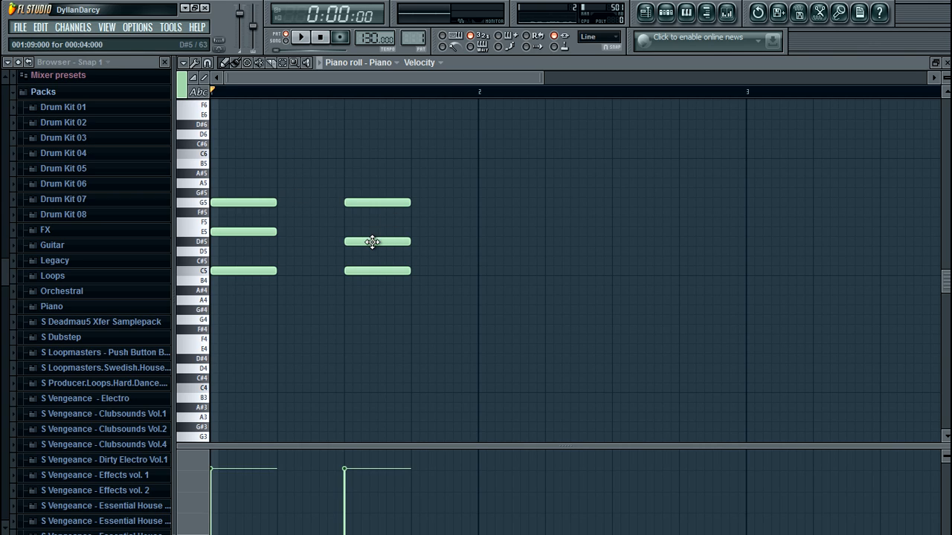
# - Place C5, E5 and G5 at bar 2, lower the upper two to D#5 and F#5, and play the diminished triad
pyautogui.click(483, 272)
pyautogui.click(482, 232)
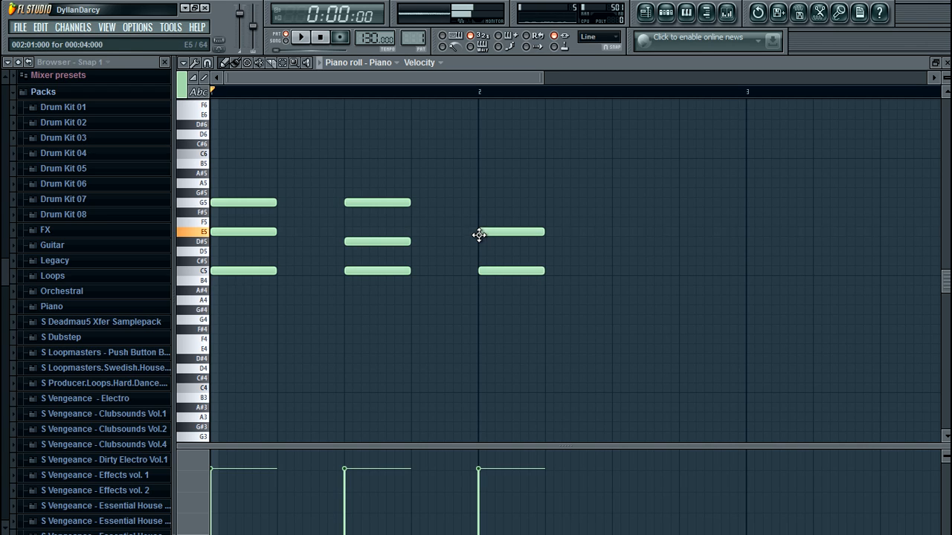
pyautogui.click(484, 202)
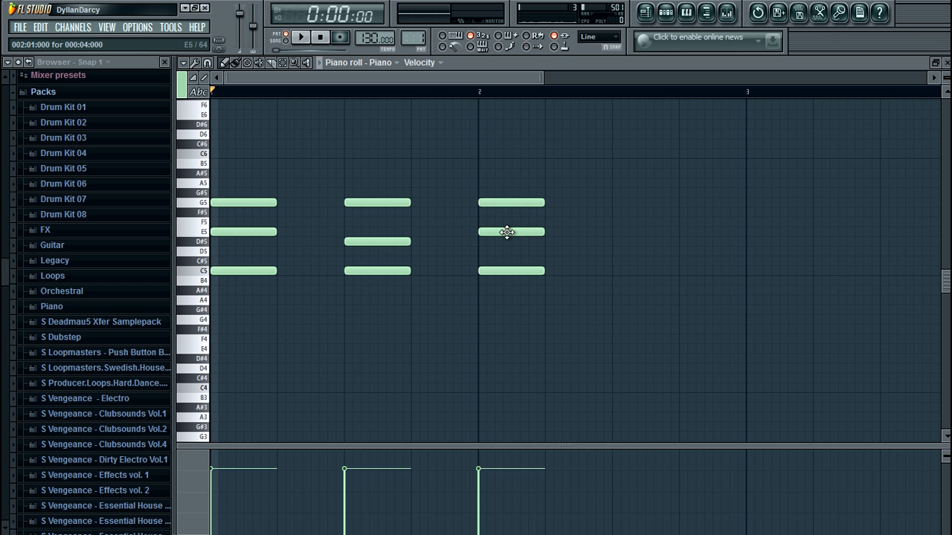
pyautogui.moveTo(506, 233); pyautogui.dragTo(510, 240)
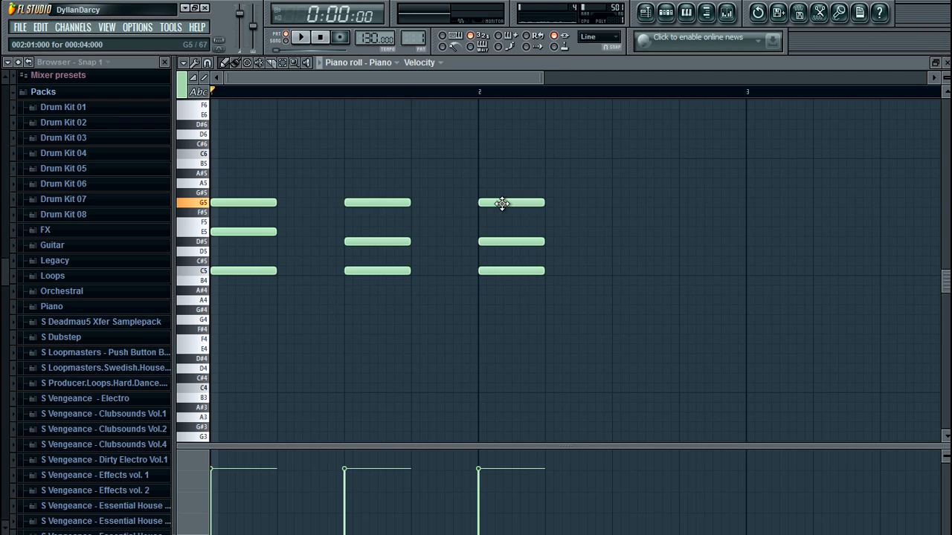
pyautogui.moveTo(501, 203); pyautogui.dragTo(505, 216)
pyautogui.click(480, 92)
pyautogui.press('space')
pyautogui.press('space')
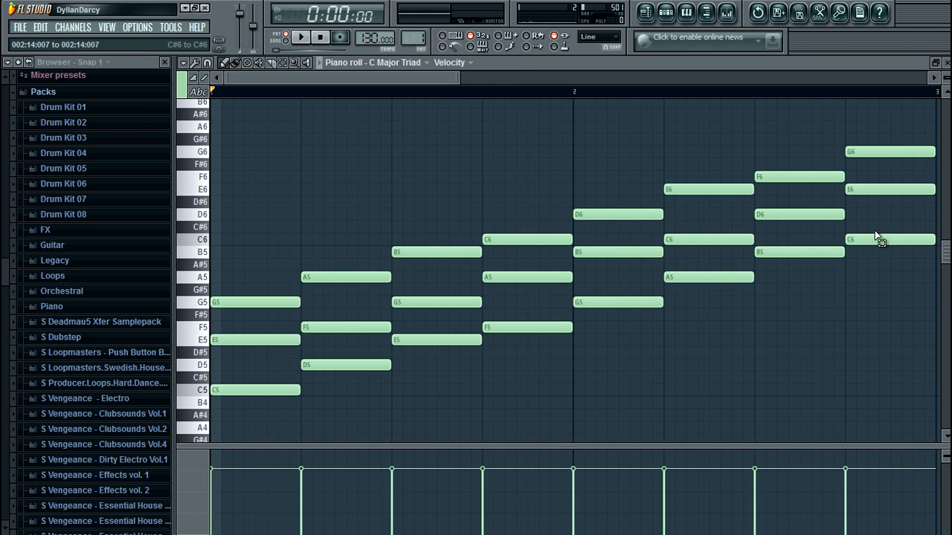
# - Select the root notes of all eight chords in the C Major Triad pattern, from C6 down to C5, then deselect them
pyautogui.moveTo(873, 230); pyautogui.dragTo(810, 276)
pyautogui.moveTo(707, 269); pyautogui.dragTo(613, 333)
pyautogui.moveTo(525, 310); pyautogui.dragTo(448, 350)
pyautogui.moveTo(335, 350); pyautogui.dragTo(252, 396)
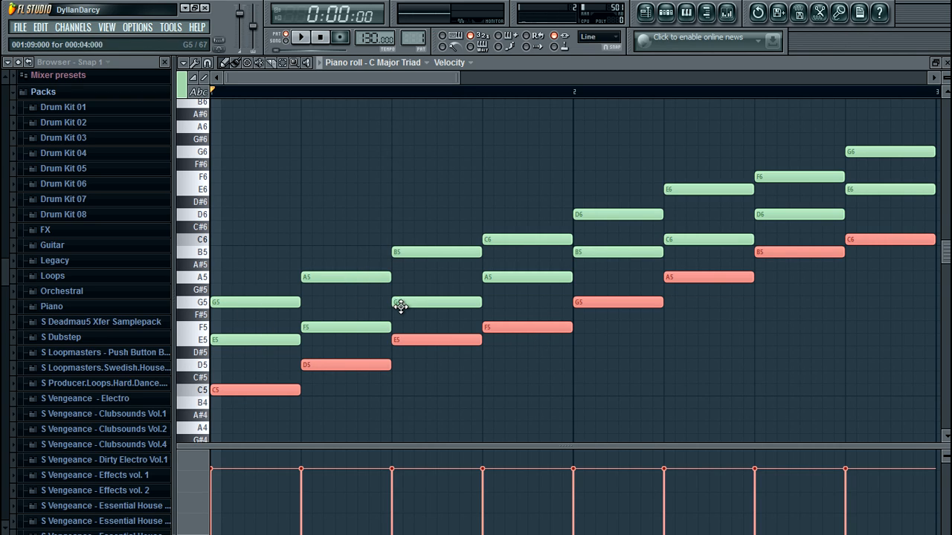
pyautogui.click(571, 378)
pyautogui.rightClick(573, 379)
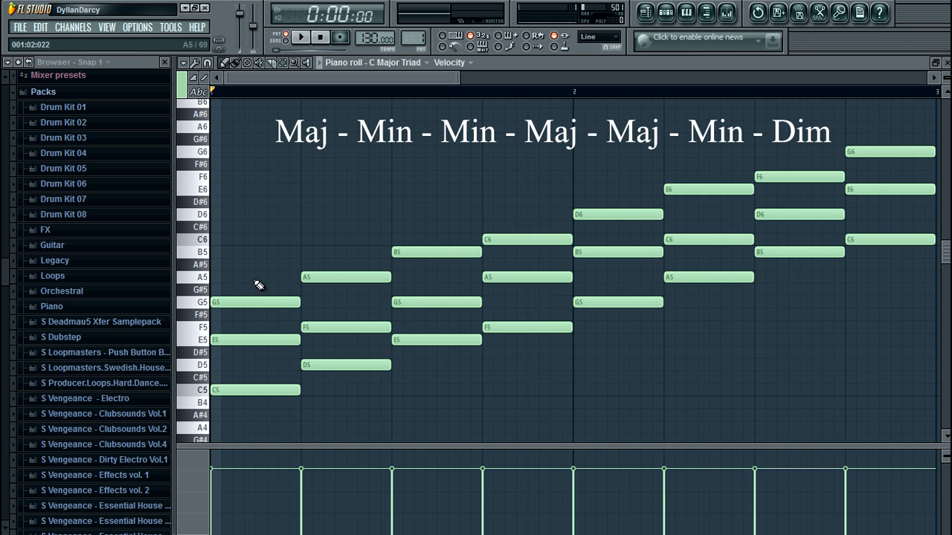
# - Select each of the first seven chords in the C Major Triad pattern one after another, from the C5 chord to the B5 chord
pyautogui.moveTo(251, 290); pyautogui.dragTo(250, 407)
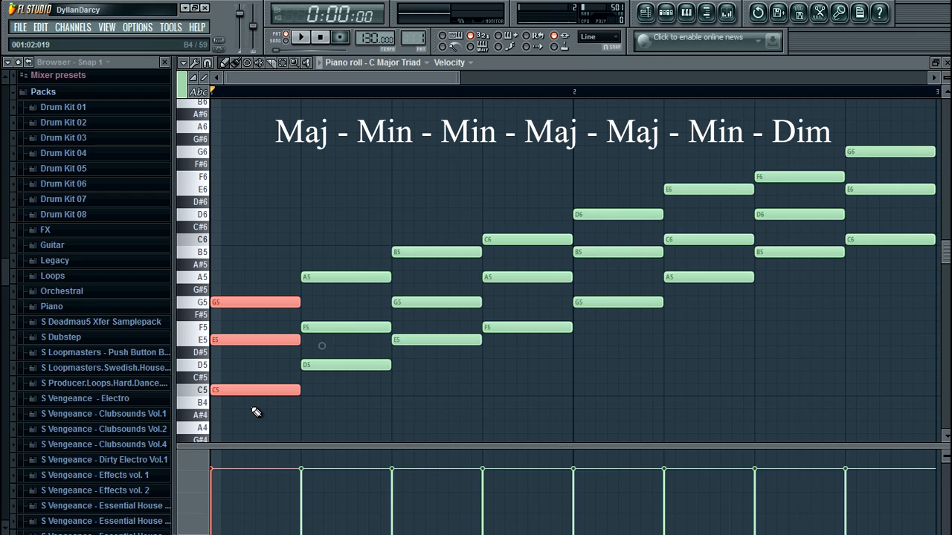
pyautogui.moveTo(340, 235); pyautogui.dragTo(342, 397)
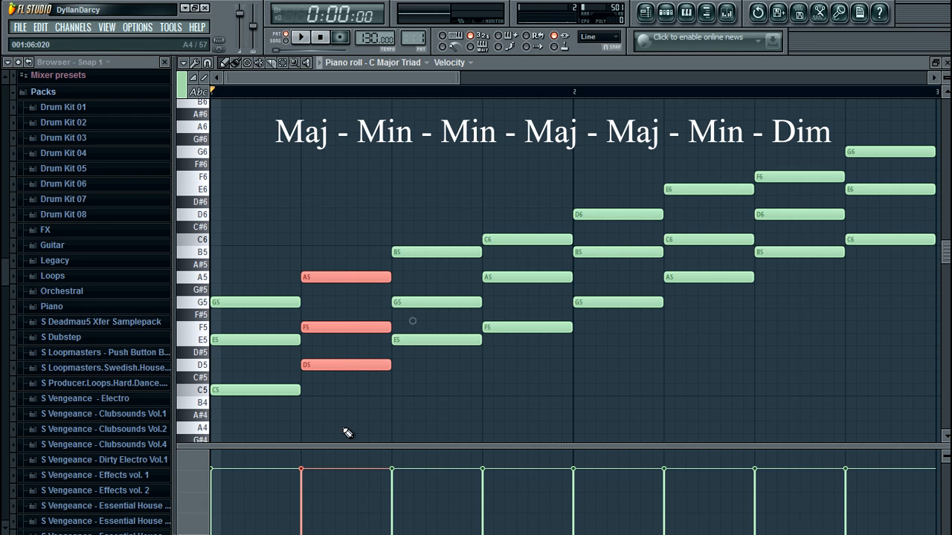
pyautogui.moveTo(435, 196); pyautogui.dragTo(454, 409)
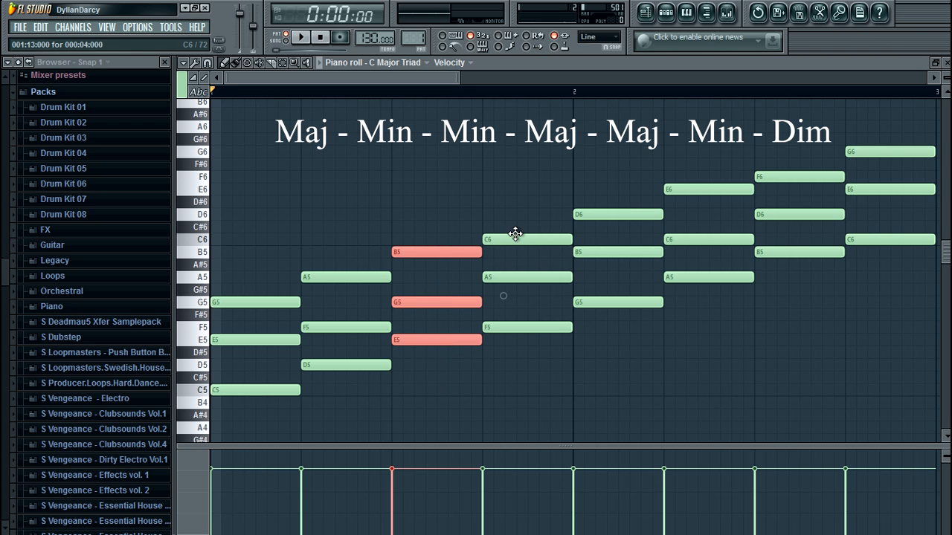
pyautogui.moveTo(509, 195); pyautogui.dragTo(531, 392)
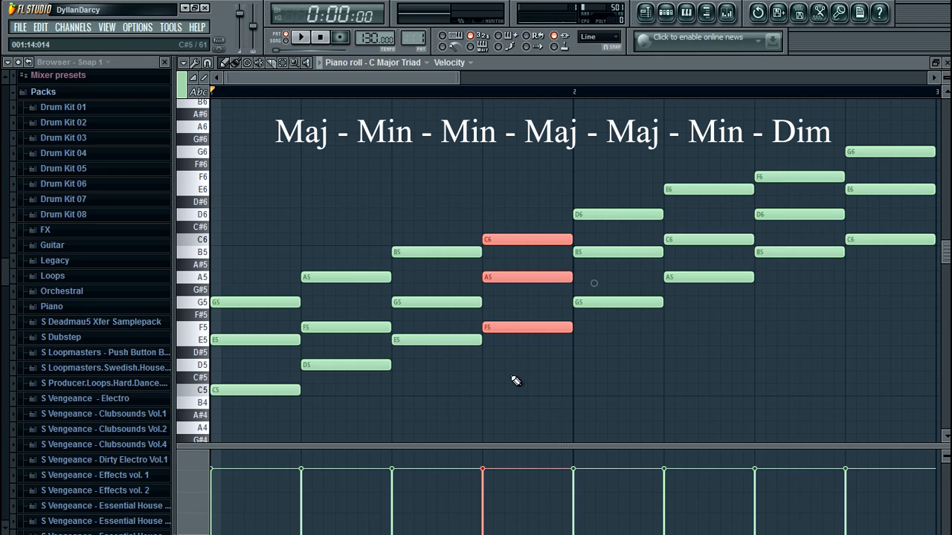
pyautogui.moveTo(602, 150); pyautogui.dragTo(611, 381)
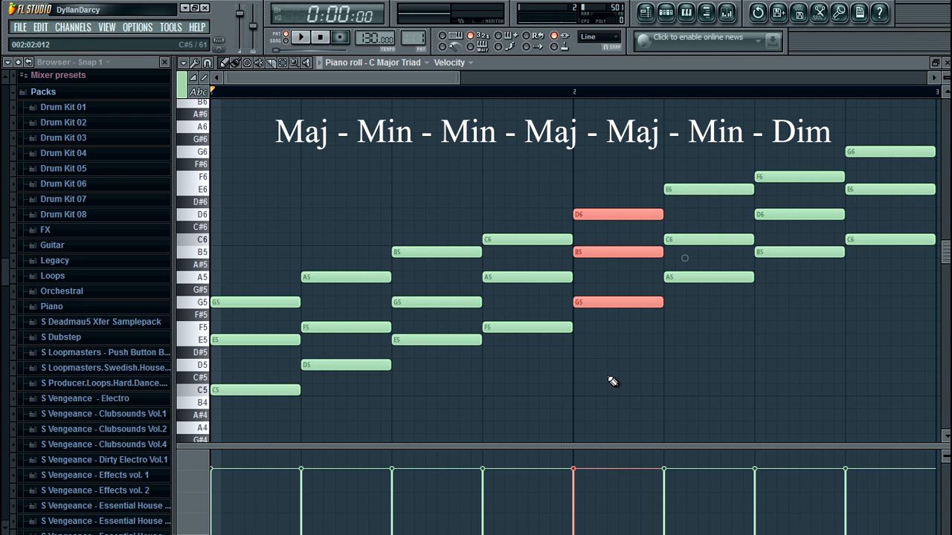
pyautogui.moveTo(699, 148); pyautogui.dragTo(708, 337)
pyautogui.moveTo(790, 136); pyautogui.dragTo(843, 334)
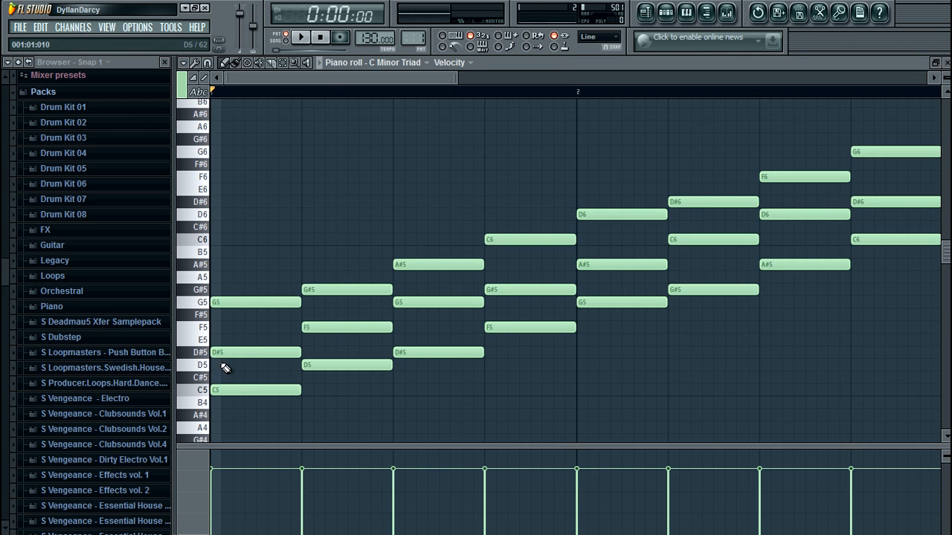
# - Select the root notes of all eight chords in the C Minor Triad pattern, from C5 up to C6, and deselect them
pyautogui.keyDown('ctrl'); pyautogui.keyDown('shift'); pyautogui.click(240, 388); pyautogui.keyUp('shift'); pyautogui.keyUp('ctrl')
pyautogui.keyDown('ctrl'); pyautogui.keyDown('shift'); pyautogui.click(338, 363); pyautogui.keyUp('shift'); pyautogui.keyUp('ctrl')
pyautogui.keyDown('ctrl'); pyautogui.keyDown('shift'); pyautogui.click(439, 353); pyautogui.keyUp('shift'); pyautogui.keyUp('ctrl')
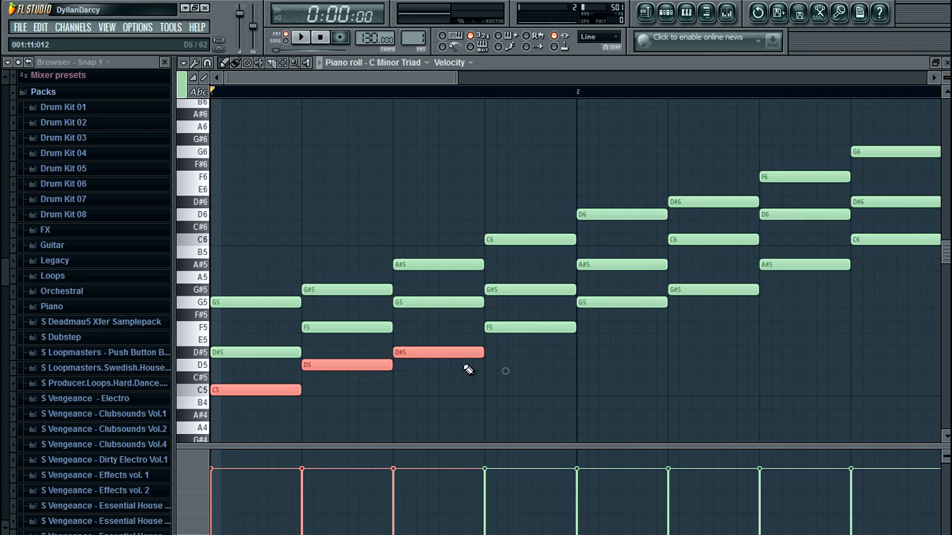
pyautogui.keyDown('ctrl'); pyautogui.keyDown('shift'); pyautogui.click(513, 327); pyautogui.keyUp('shift'); pyautogui.keyUp('ctrl')
pyautogui.keyDown('ctrl'); pyautogui.keyDown('shift'); pyautogui.click(621, 302); pyautogui.keyUp('shift'); pyautogui.keyUp('ctrl')
pyautogui.keyDown('ctrl'); pyautogui.keyDown('shift'); pyautogui.click(684, 289); pyautogui.keyUp('shift'); pyautogui.keyUp('ctrl')
pyautogui.keyDown('ctrl'); pyautogui.keyDown('shift'); pyautogui.click(767, 264); pyautogui.keyUp('shift'); pyautogui.keyUp('ctrl')
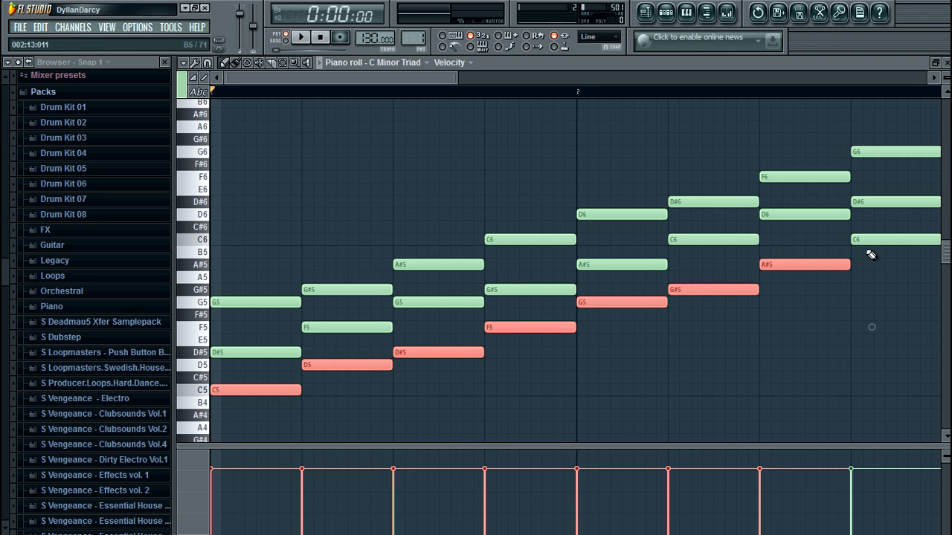
pyautogui.keyDown('ctrl'); pyautogui.keyDown('shift'); pyautogui.click(888, 241); pyautogui.keyUp('shift'); pyautogui.keyUp('ctrl')
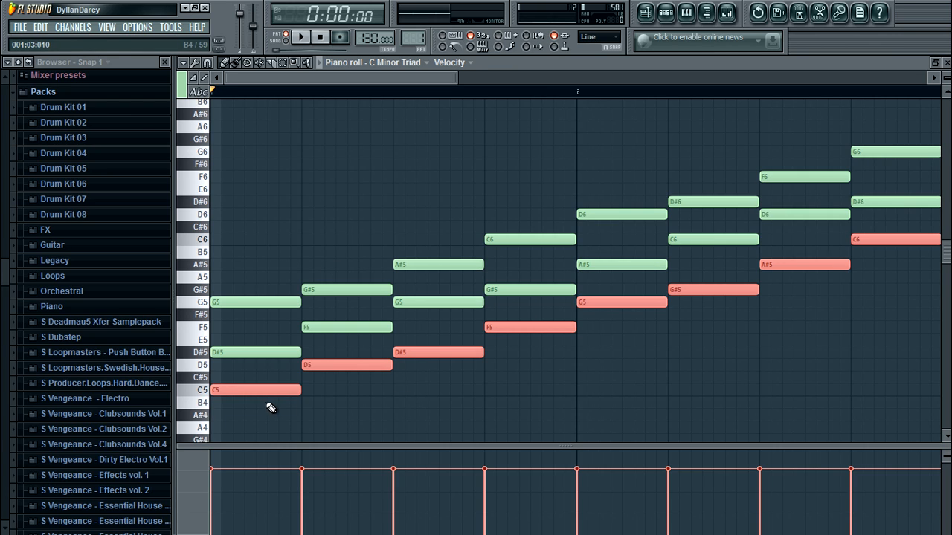
pyautogui.click(364, 394)
pyautogui.rightClick(364, 394)
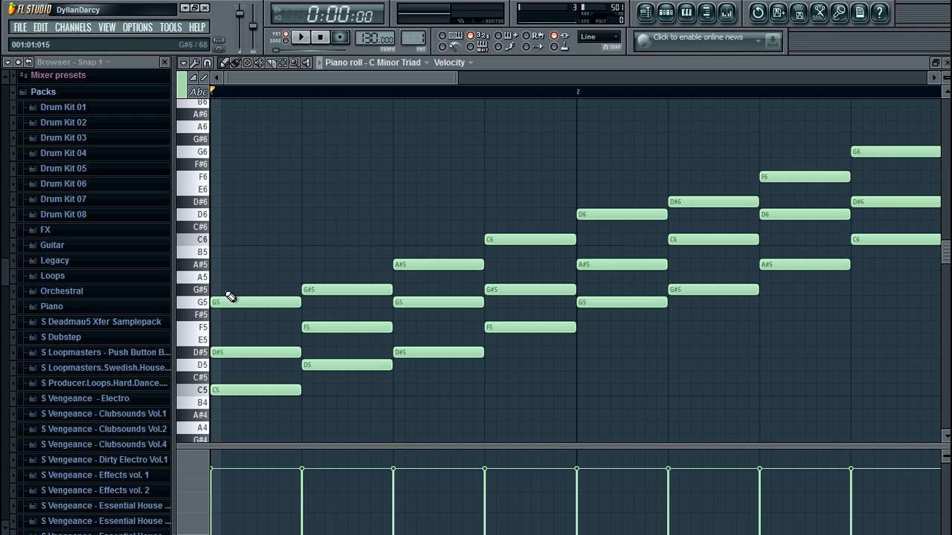
# - Select each of the first seven chords in the C Minor Triad pattern one after another, from the C5 chord to the A#5 chord
pyautogui.moveTo(226, 253); pyautogui.dragTo(231, 409)
pyautogui.moveTo(340, 237); pyautogui.dragTo(348, 415)
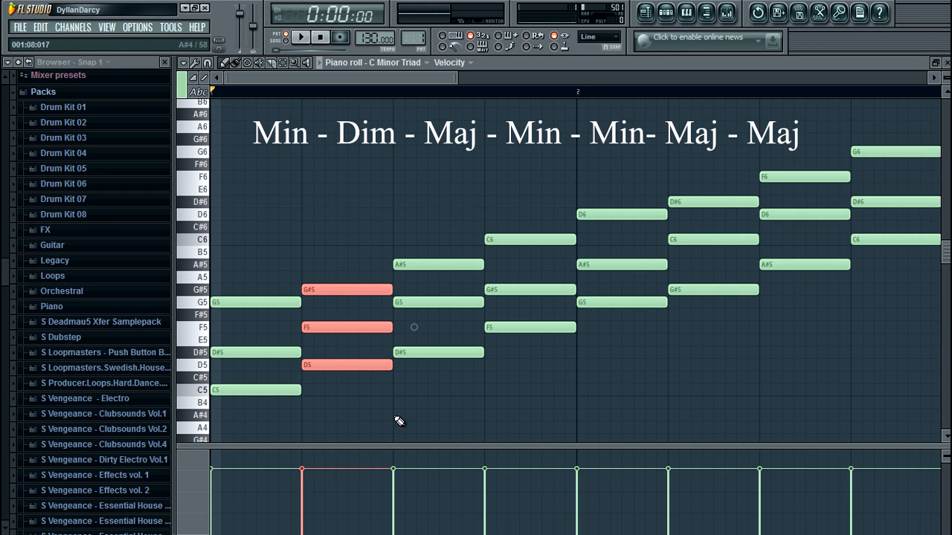
pyautogui.moveTo(441, 210); pyautogui.dragTo(475, 405)
pyautogui.moveTo(528, 201); pyautogui.dragTo(535, 350)
pyautogui.moveTo(600, 195); pyautogui.dragTo(614, 345)
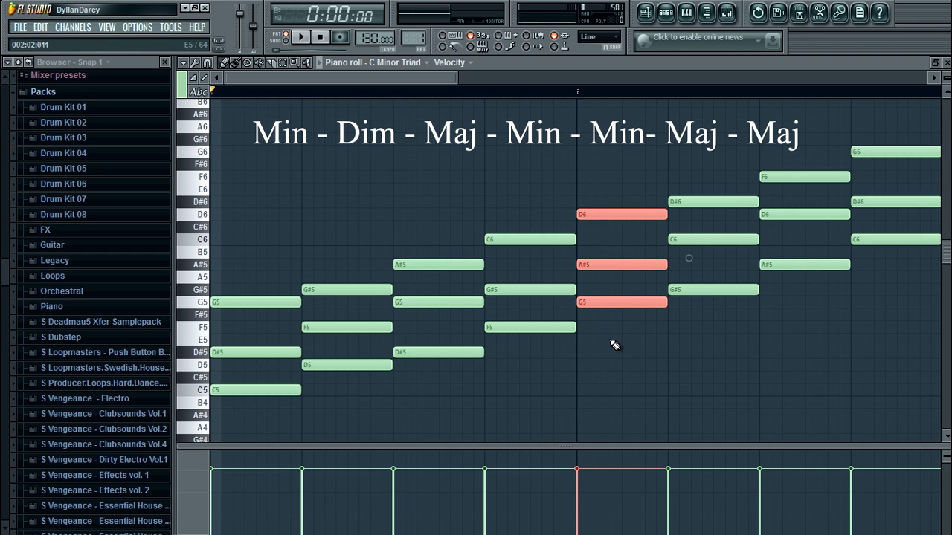
pyautogui.moveTo(707, 195); pyautogui.dragTo(736, 318)
pyautogui.moveTo(791, 149); pyautogui.dragTo(813, 307)
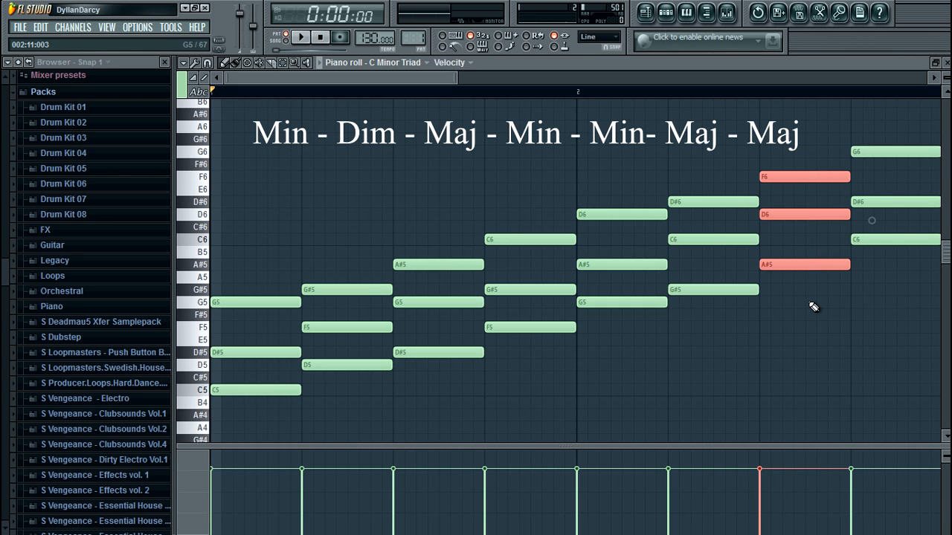